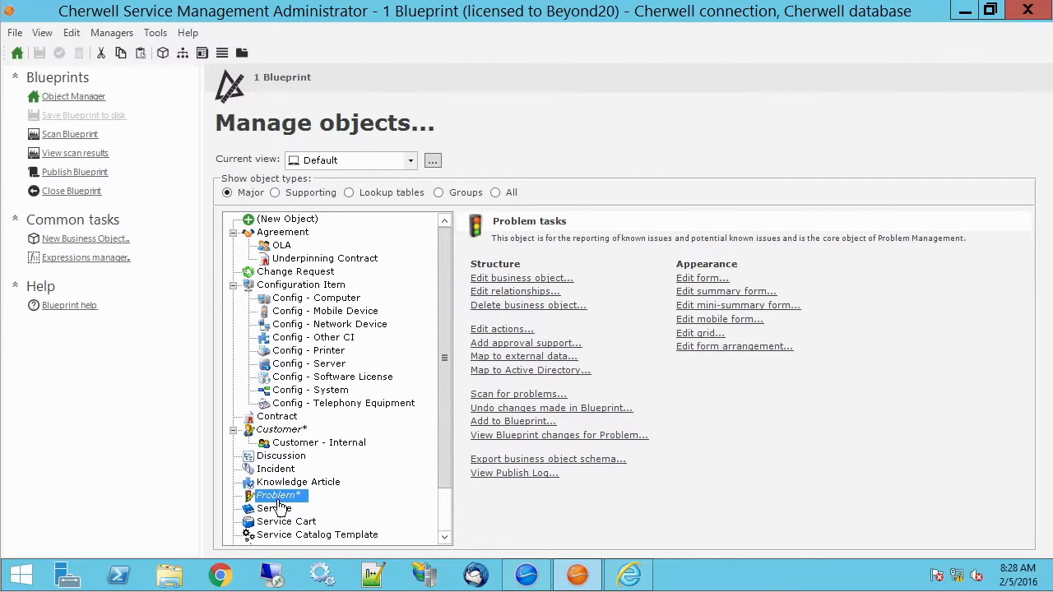
Open the Problem object's Problem Links Support Team Members relationship for editing and check its default group member options.
left_click(531, 292)
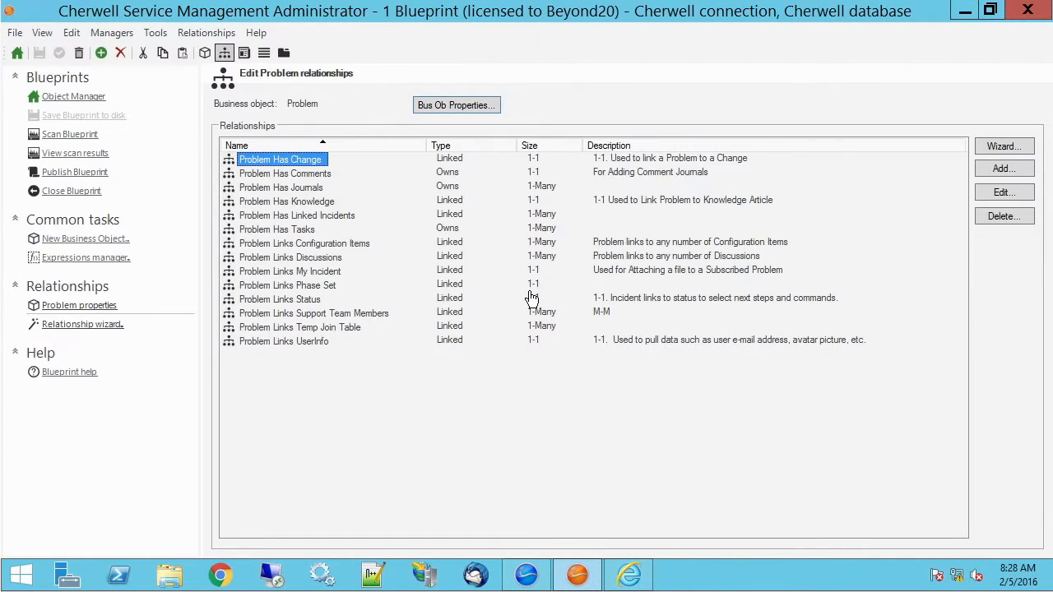
left_click(347, 314)
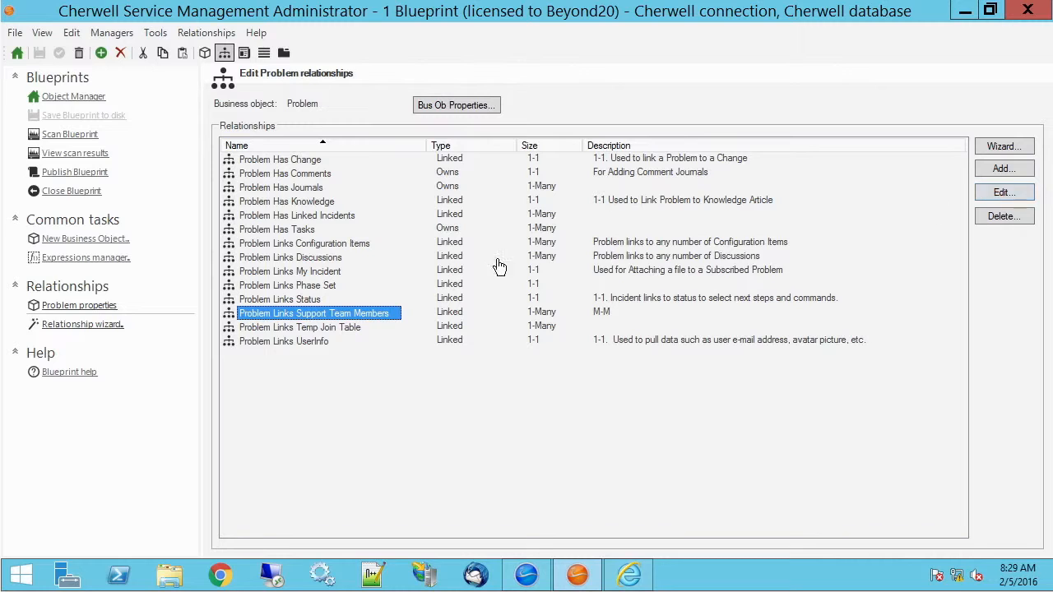
left_click(987, 201)
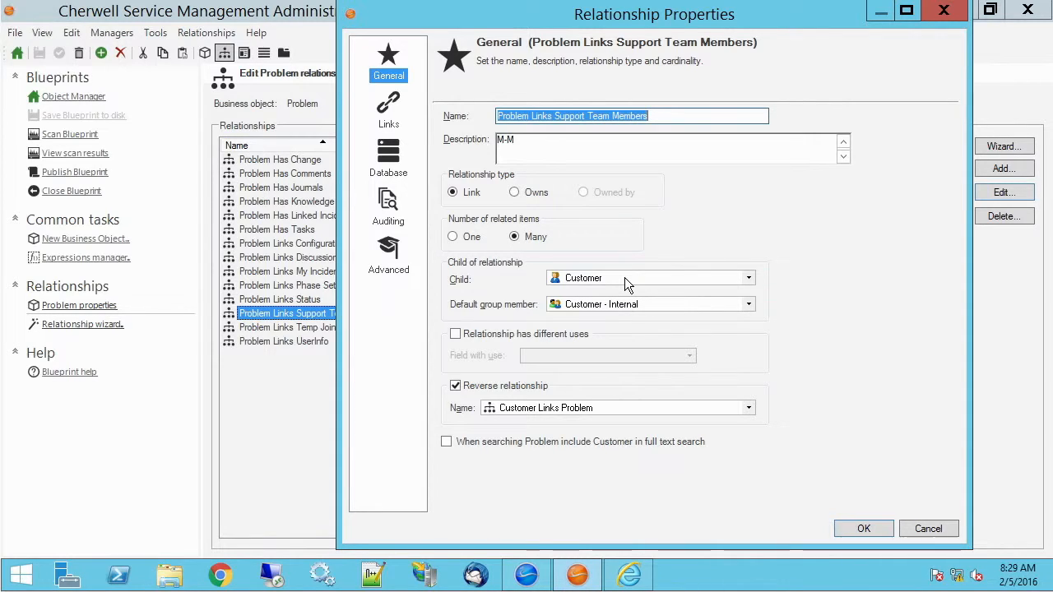
left_click(748, 305)
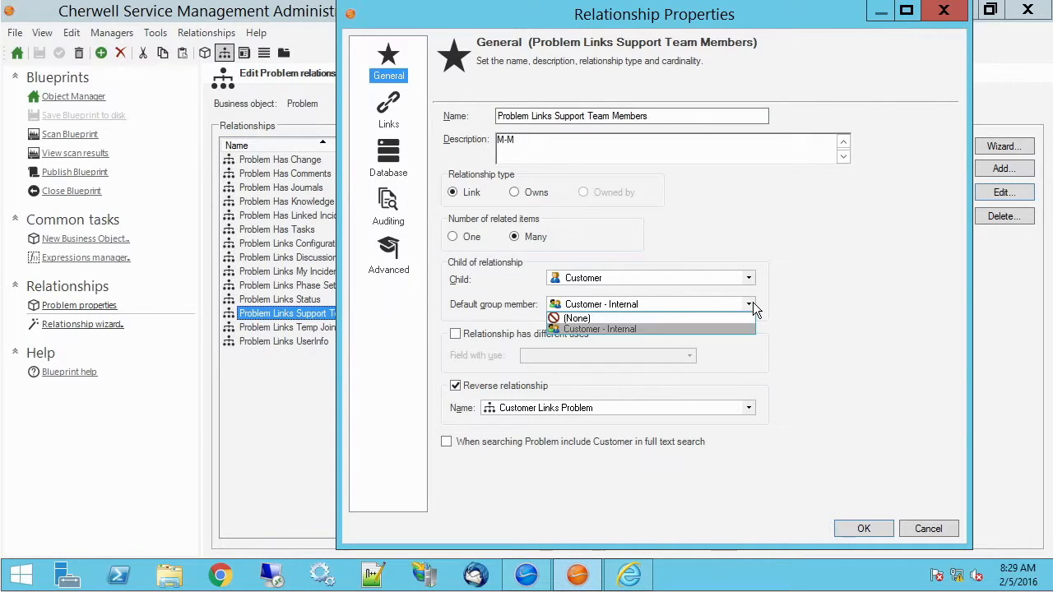
left_click(752, 301)
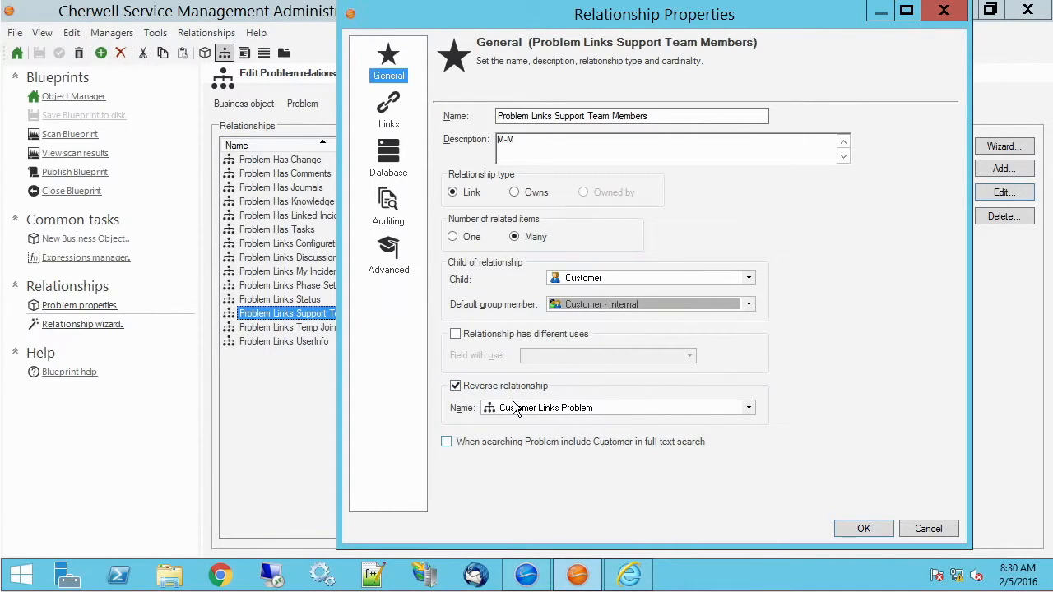
Inspect the relationship's custom join table link and the fields offered for creating a new join table, leaving without creating one.
left_click(383, 115)
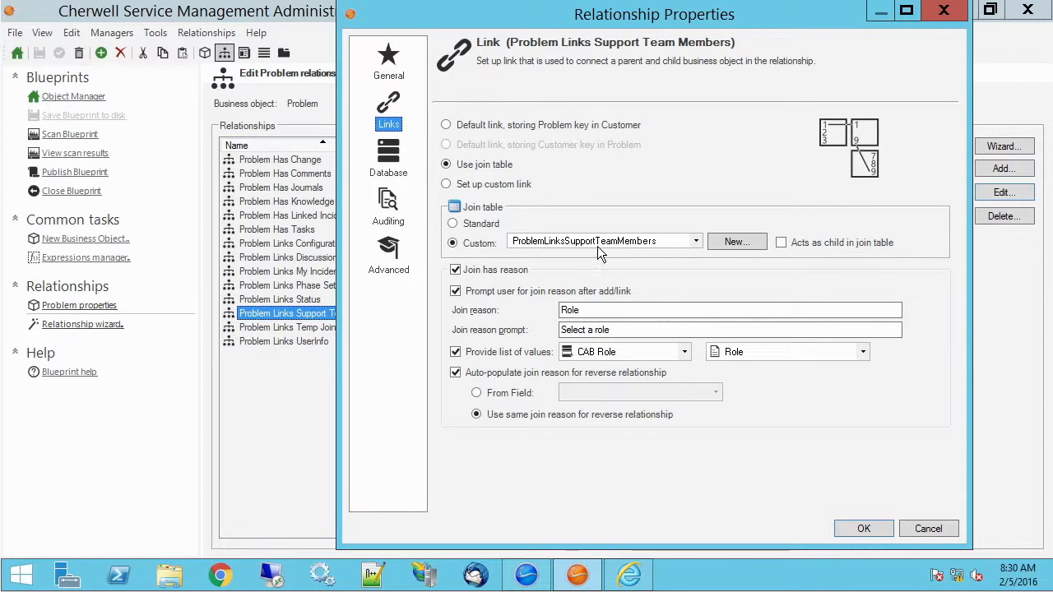
left_click(734, 241)
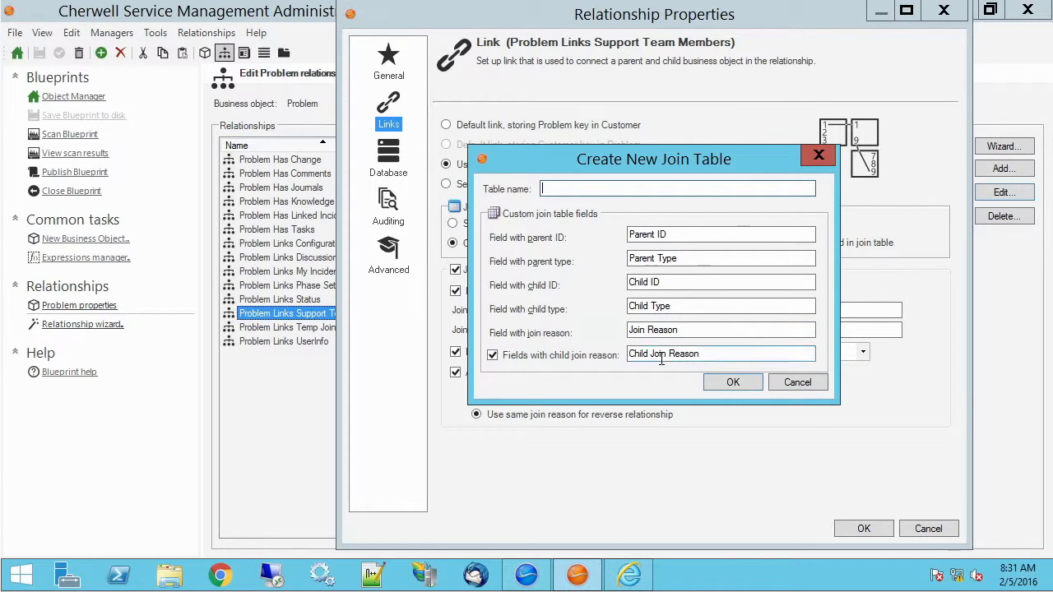
left_click(795, 380)
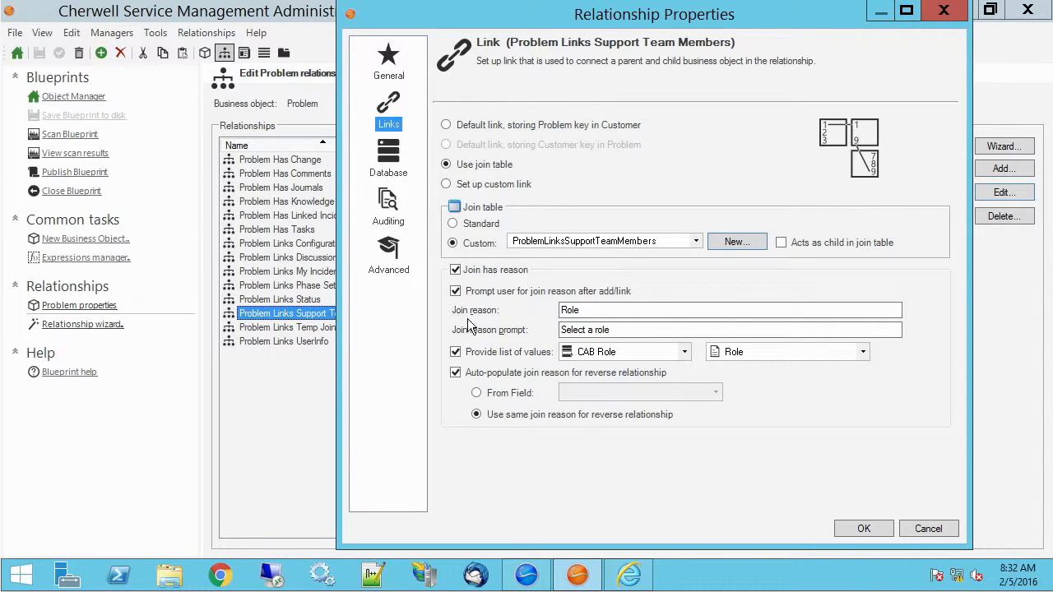
Review the join reason, its prompt and the list-of-values field in the link settings, then accept the relationship properties.
left_click(596, 311)
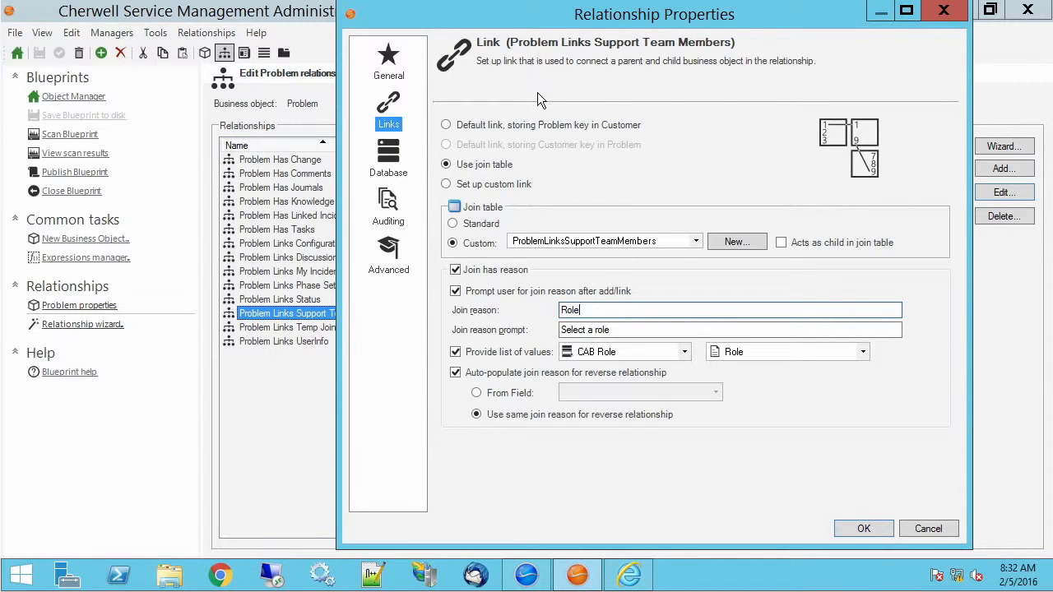
left_click(618, 329)
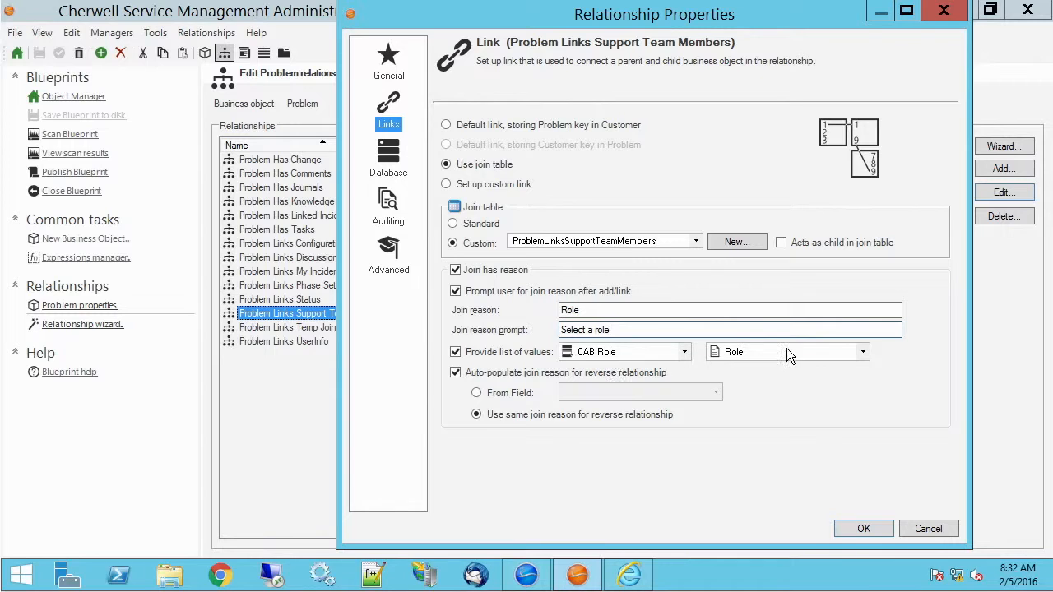
left_click(862, 351)
left_click(738, 427)
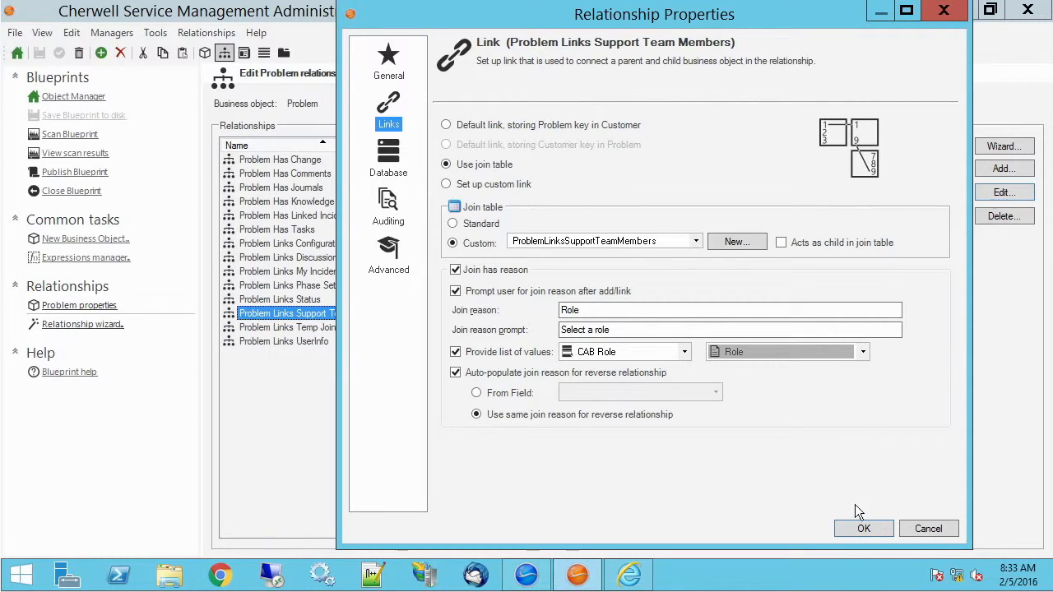
left_click(865, 528)
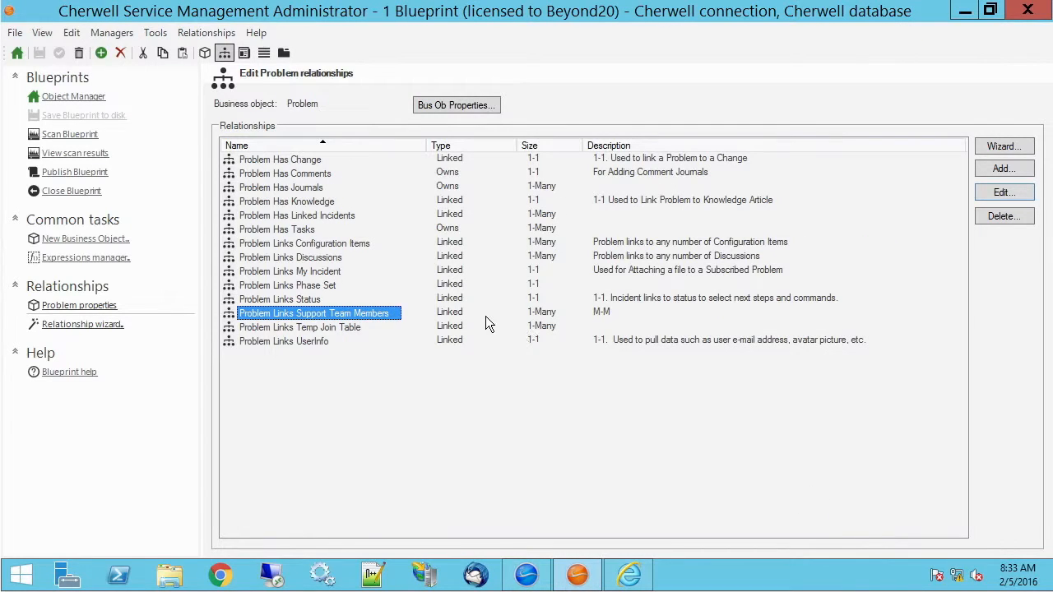
Open the Customer object's Customer Links Problem relationship and examine its general properties, including its name and reverse relationship.
left_click(74, 101)
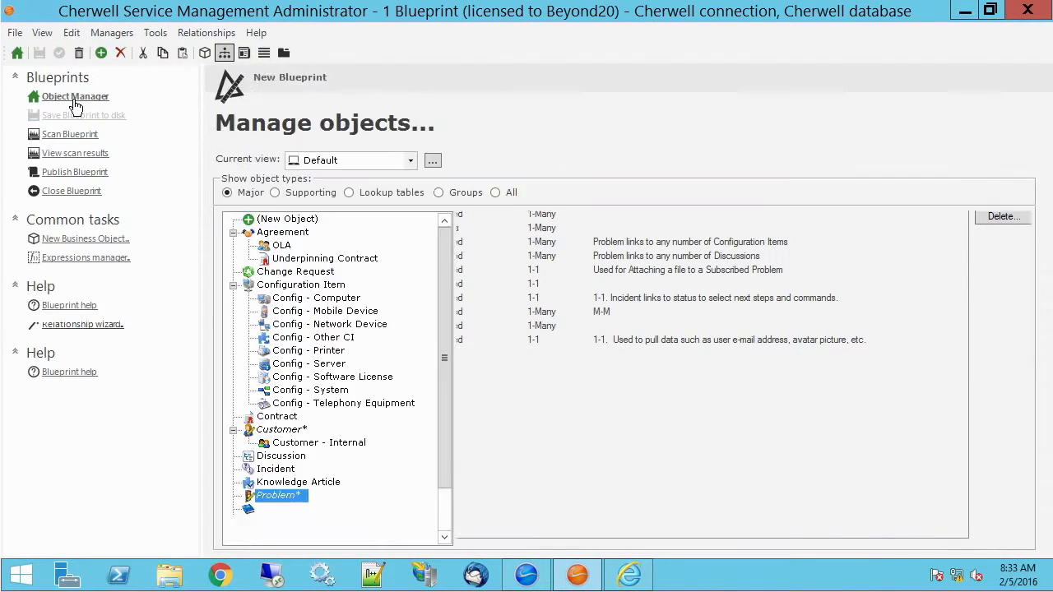
left_click(283, 430)
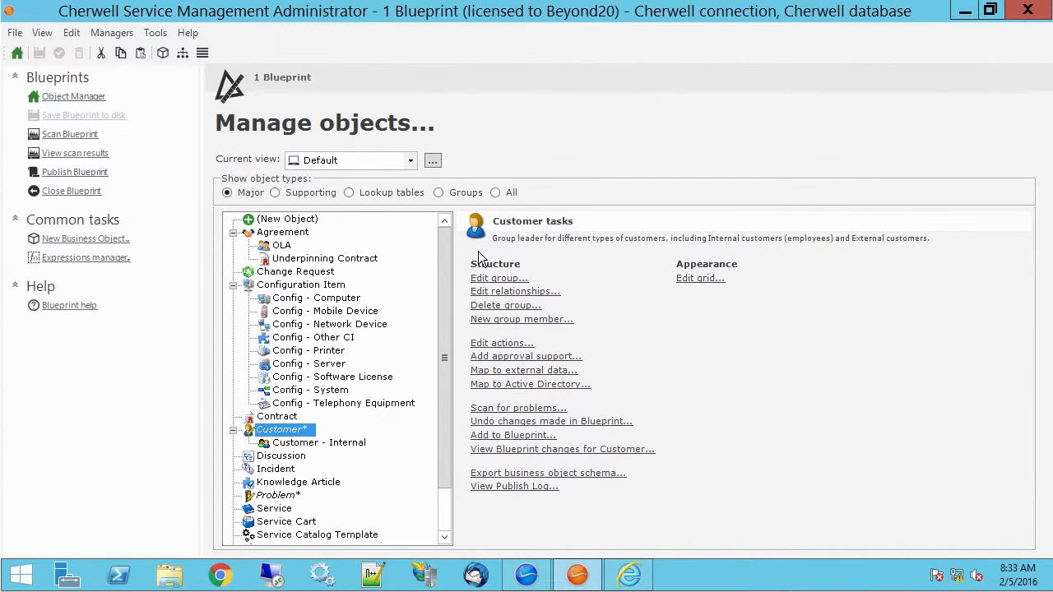
left_click(517, 293)
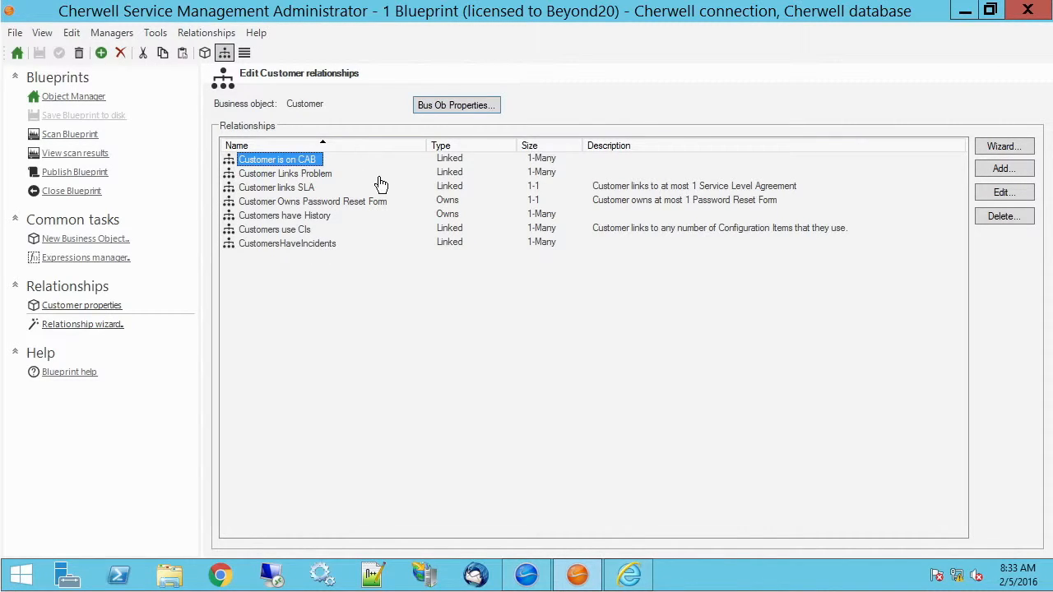
left_click(325, 174)
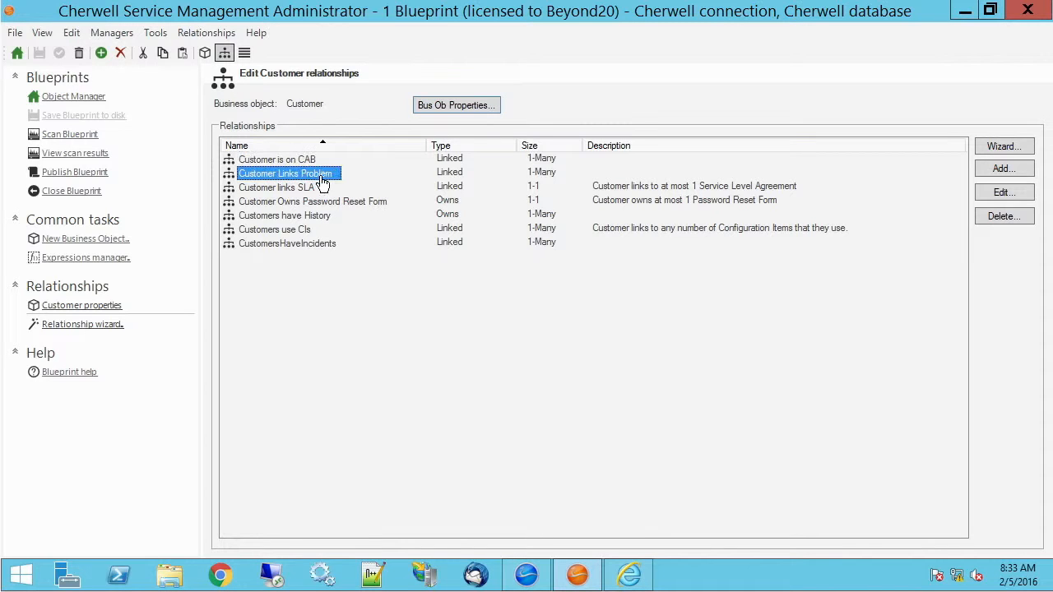
left_click(995, 198)
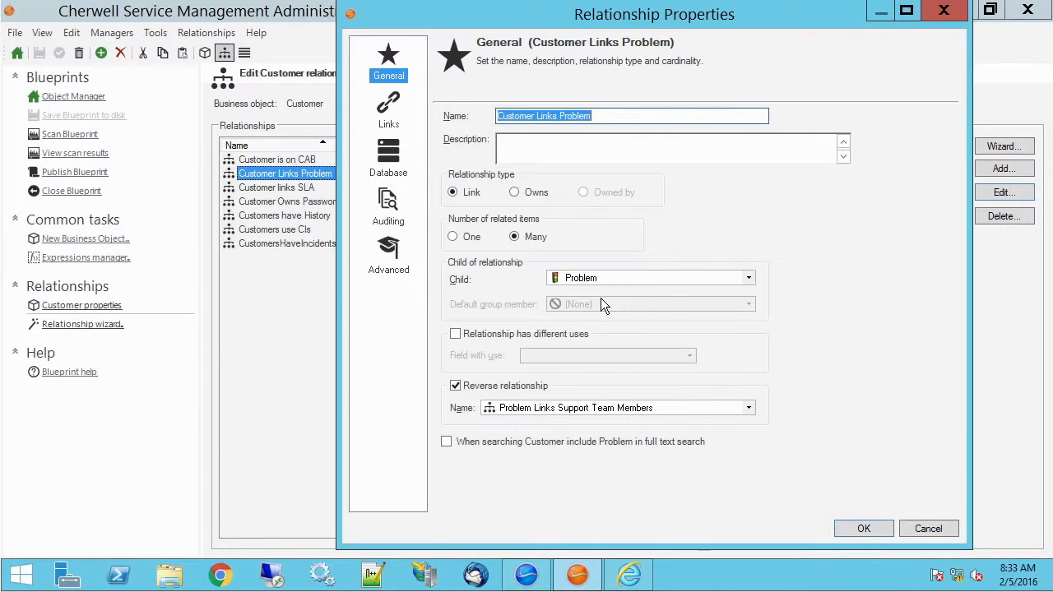
double_click(531, 116)
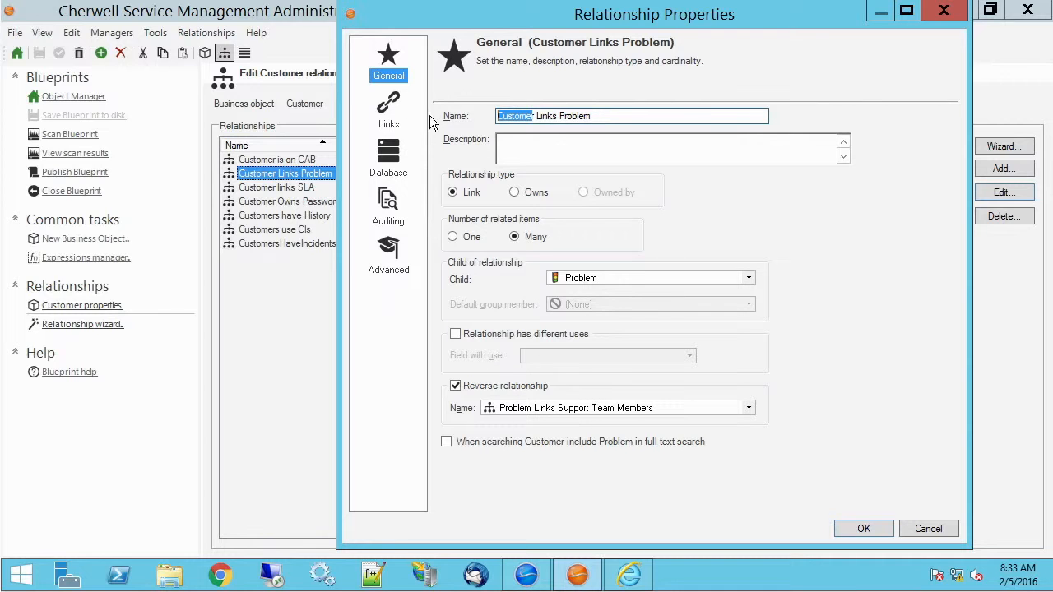
Check the join table settings of Customer Links Problem, accept the properties and save the Blueprint to disk.
left_click(396, 106)
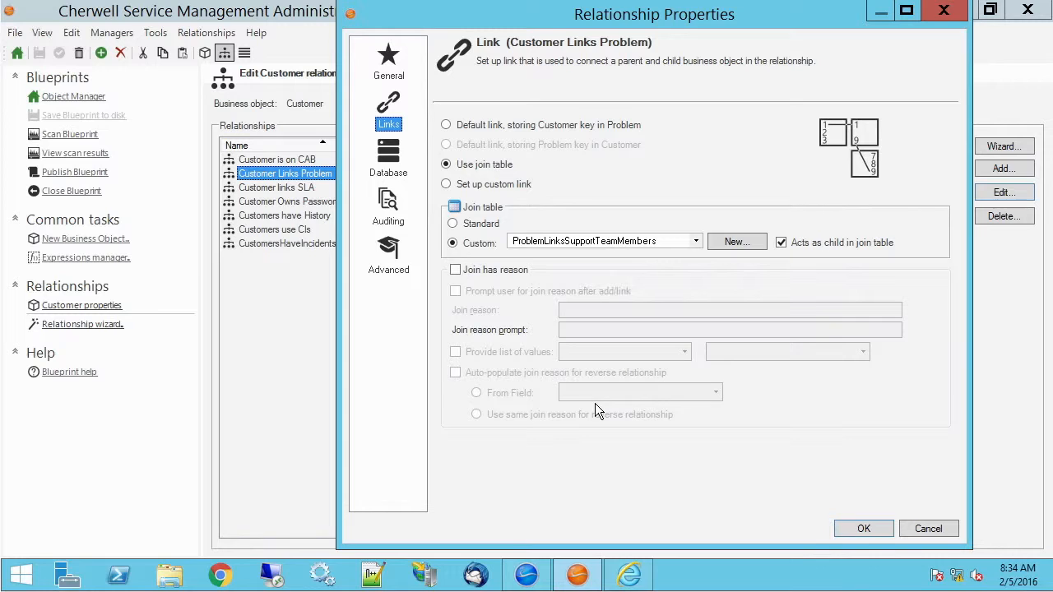
left_click(864, 530)
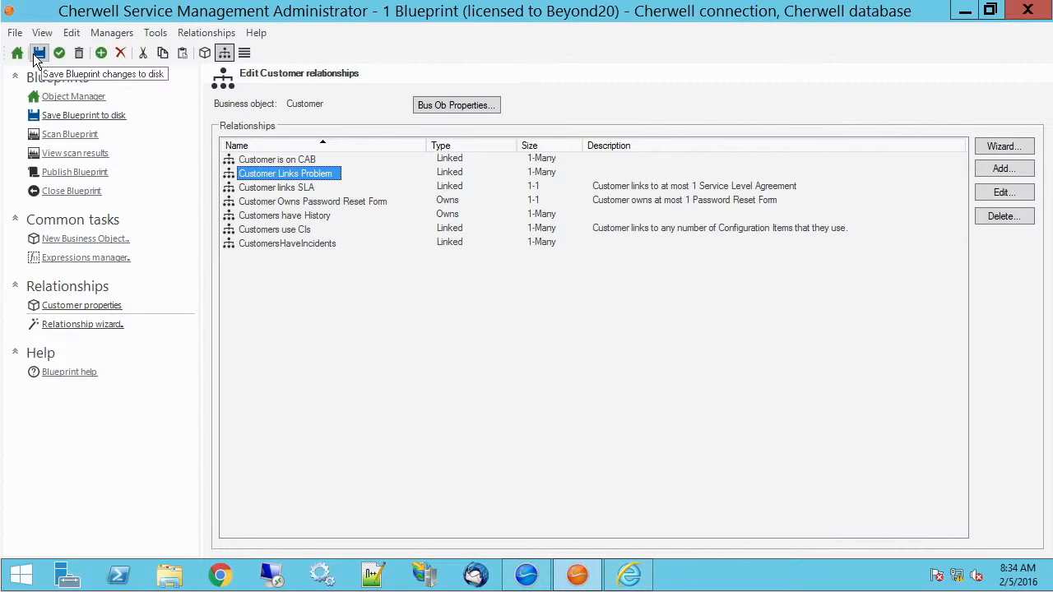
left_click(40, 53)
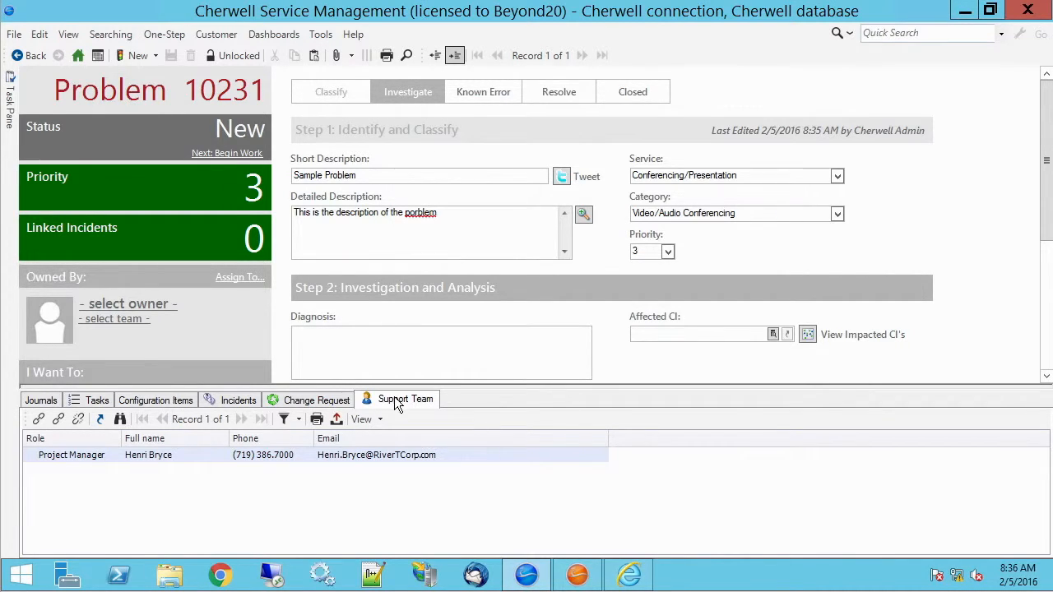
Correct the misspelled word in the problem record's Detailed Description to "problem".
left_click(417, 211)
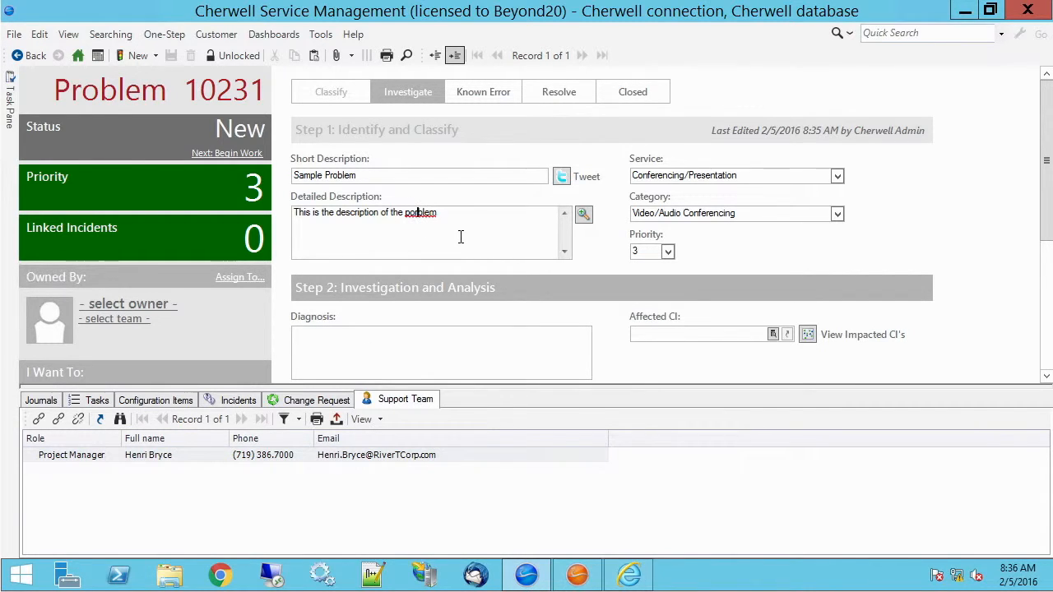
type("r")
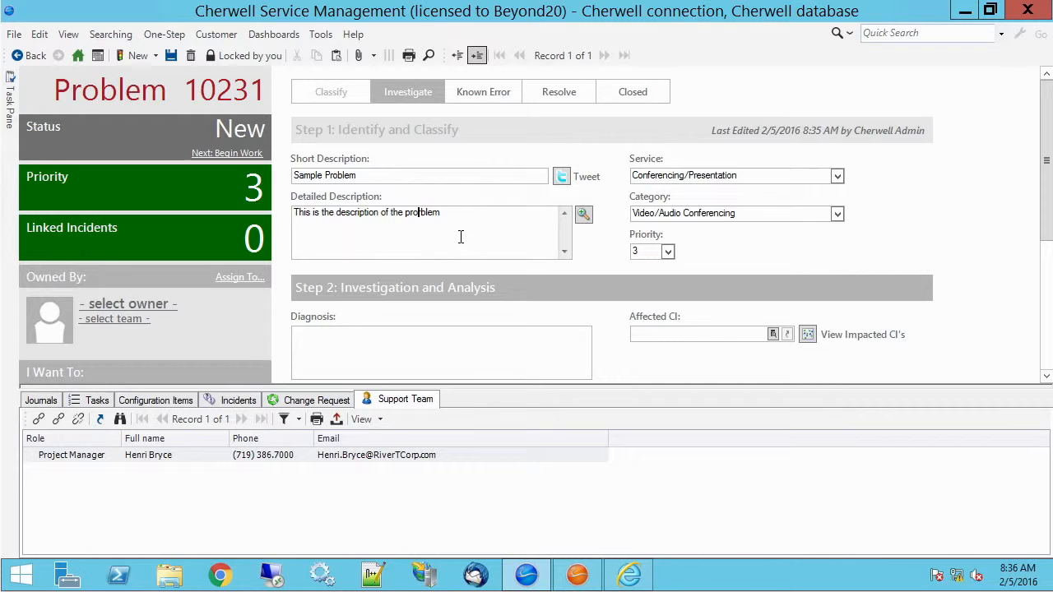
key("Delete")
left_click(459, 350)
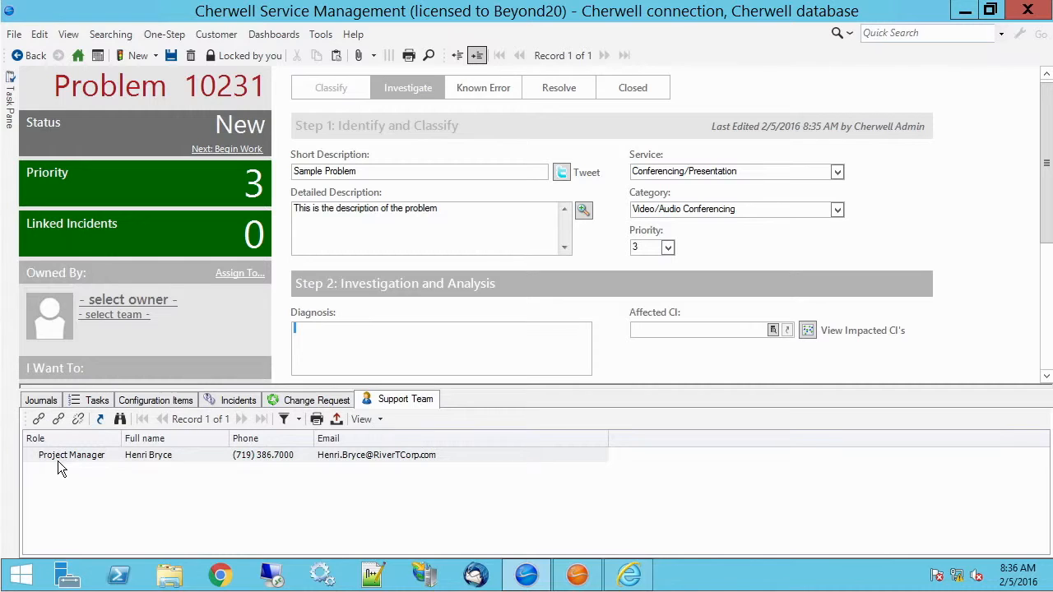
Link the Shipping Specialist contact from Operations to the problem's support team with the Developer role.
left_click(39, 419)
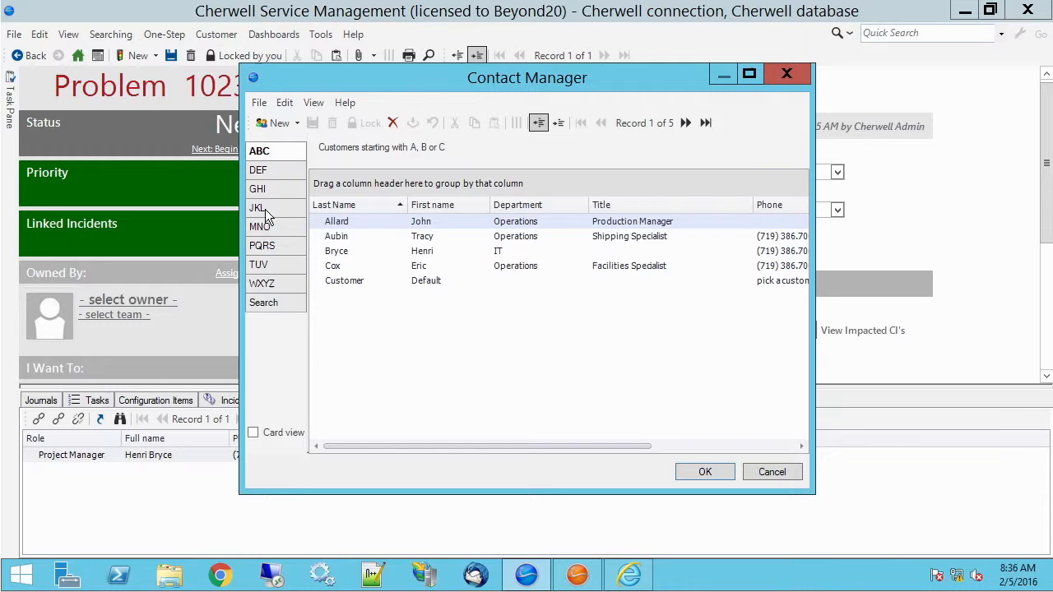
left_click(337, 251)
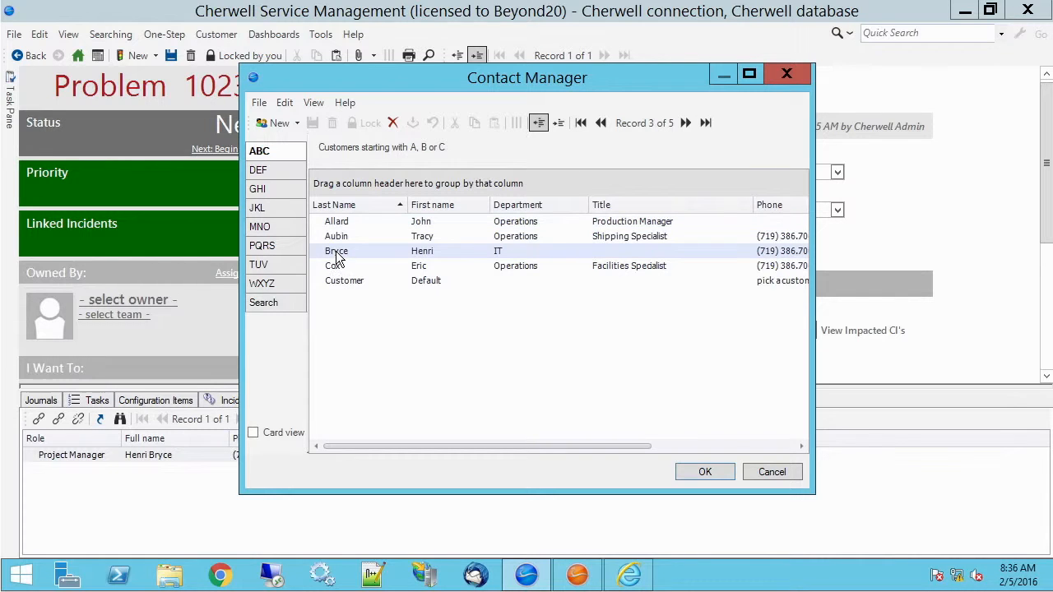
left_click(336, 237)
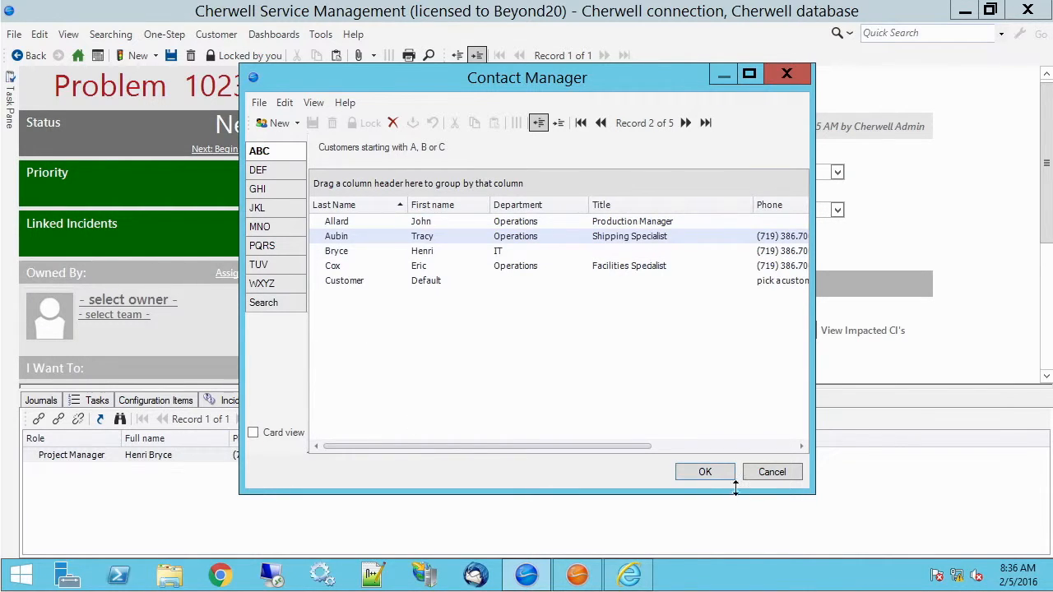
left_click(705, 472)
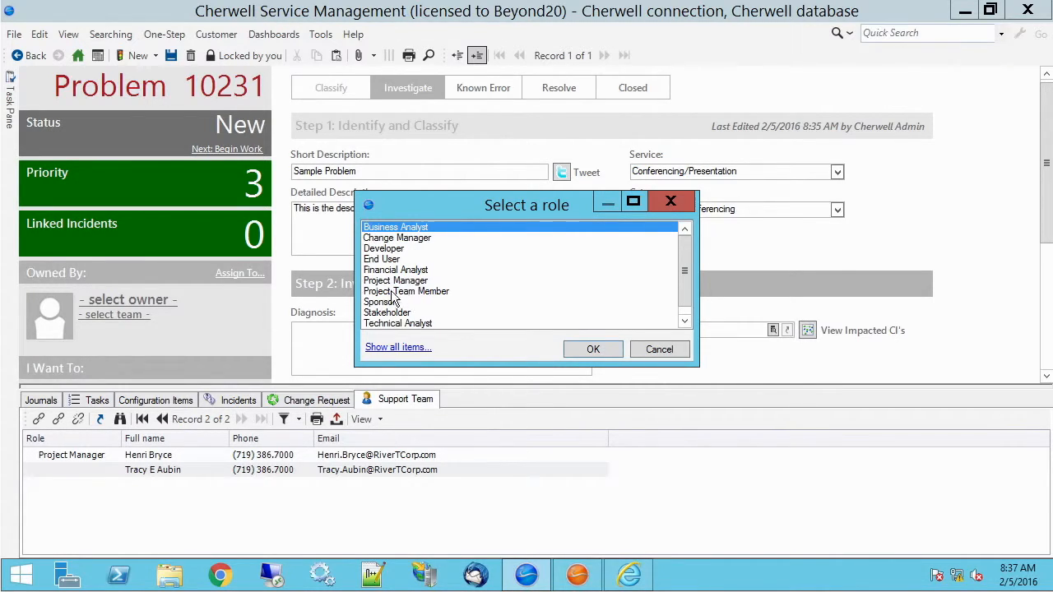
left_click(392, 249)
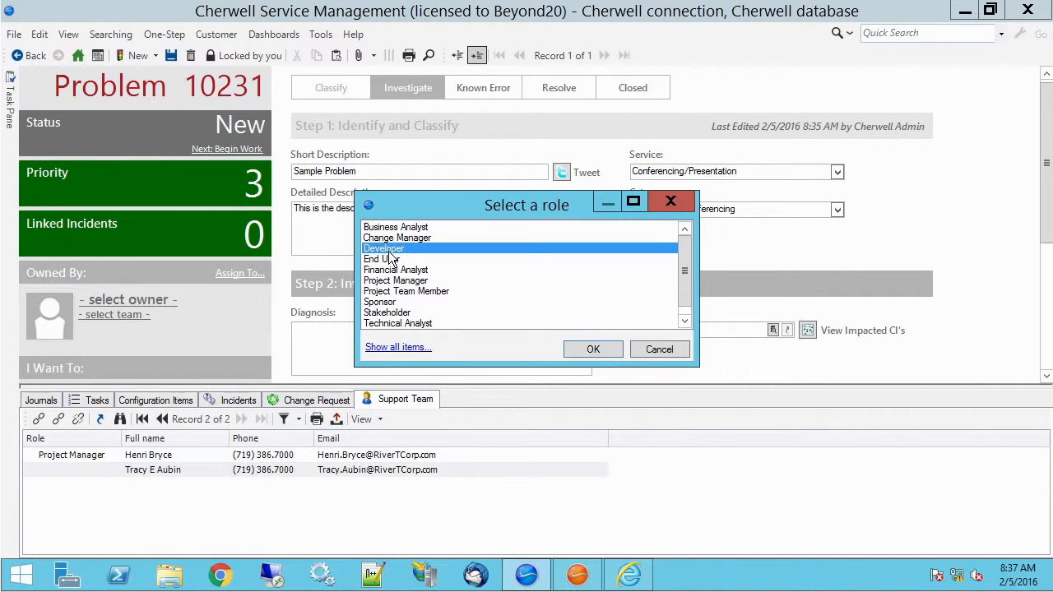
left_click(591, 351)
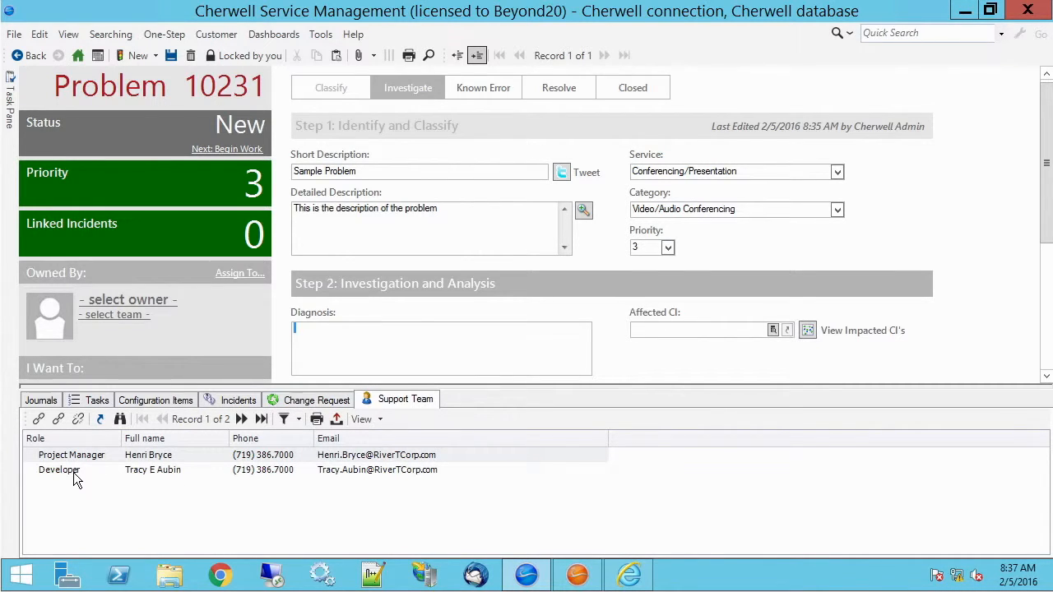
Link the Payroll Specialist contact from HR to the problem's support team with the Stakeholder role.
left_click(37, 419)
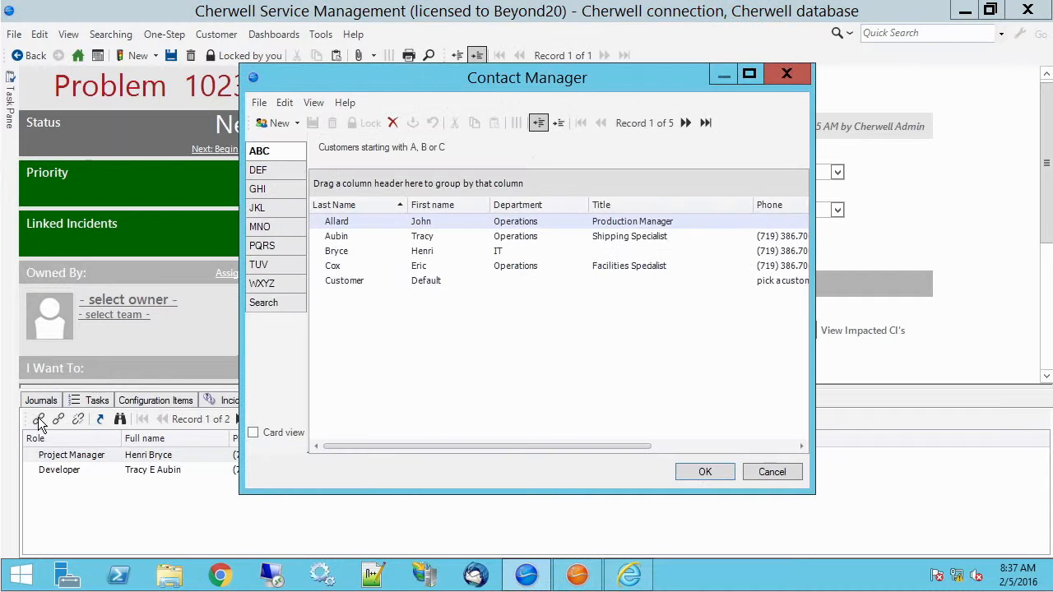
left_click(262, 245)
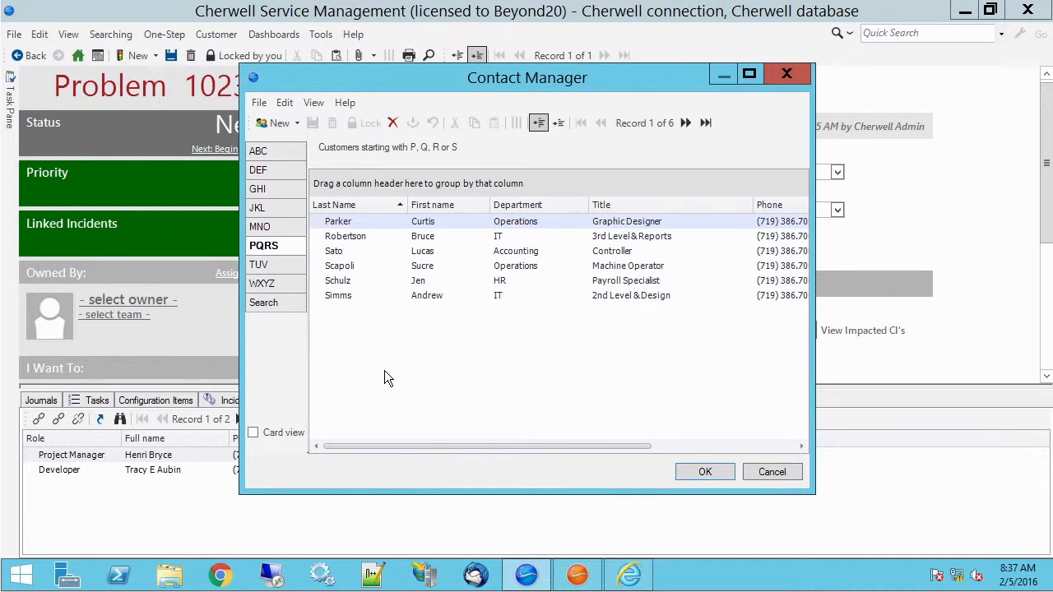
left_click(351, 282)
left_click(709, 472)
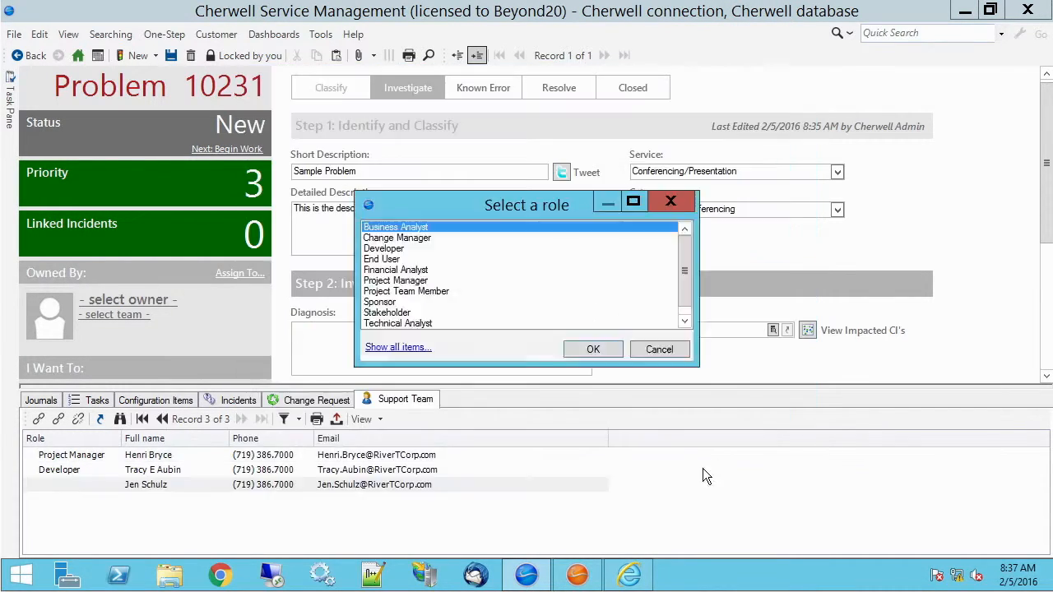
left_click(402, 314)
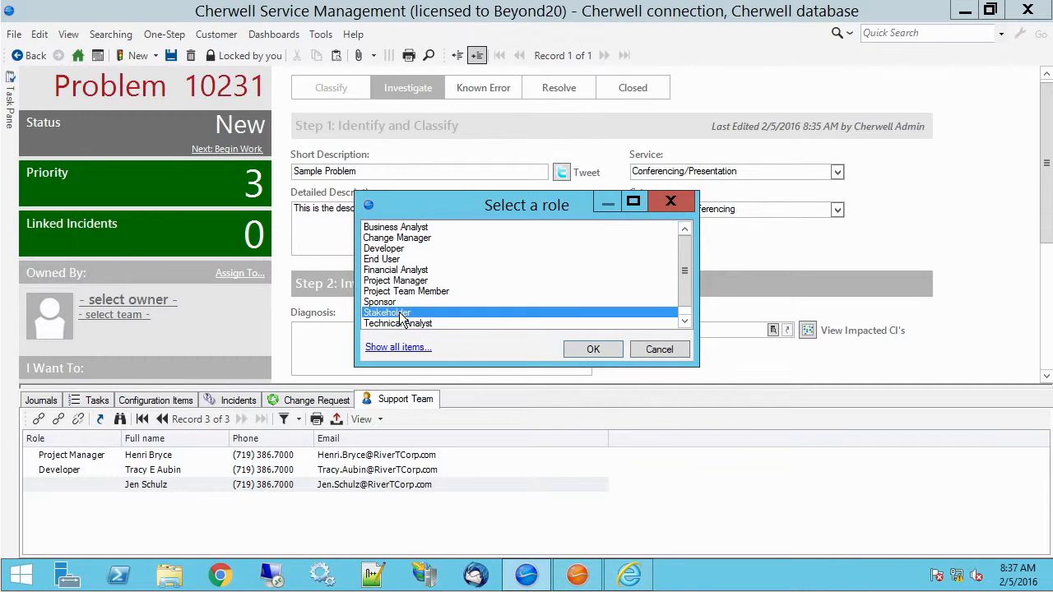
left_click(589, 352)
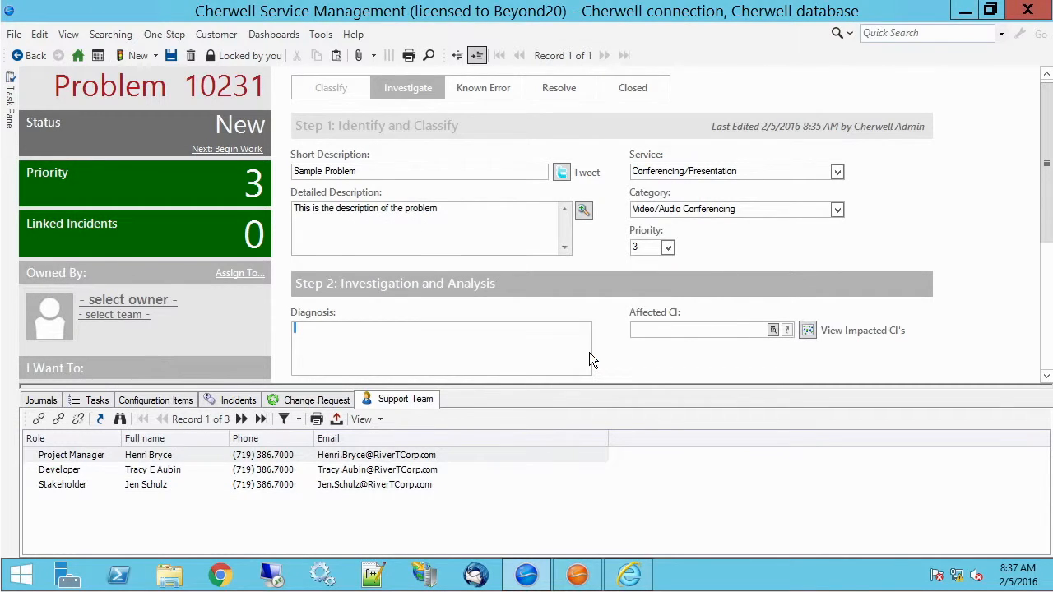
Link the Business Development Specialist contact from Sales & Marketing to the support team as Business Analyst and save the problem record.
left_click(39, 419)
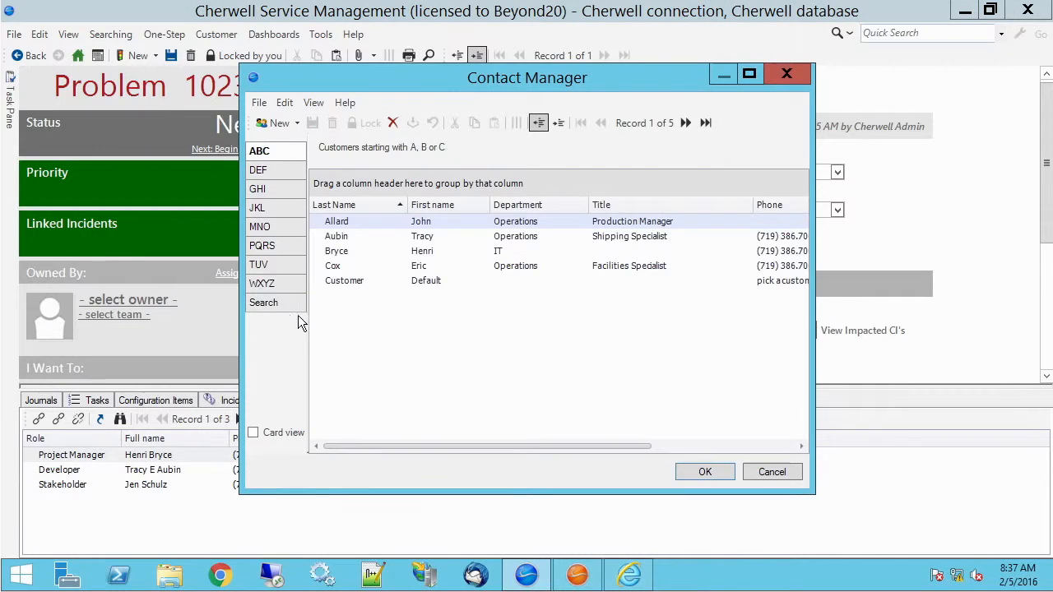
left_click(273, 264)
left_click(353, 251)
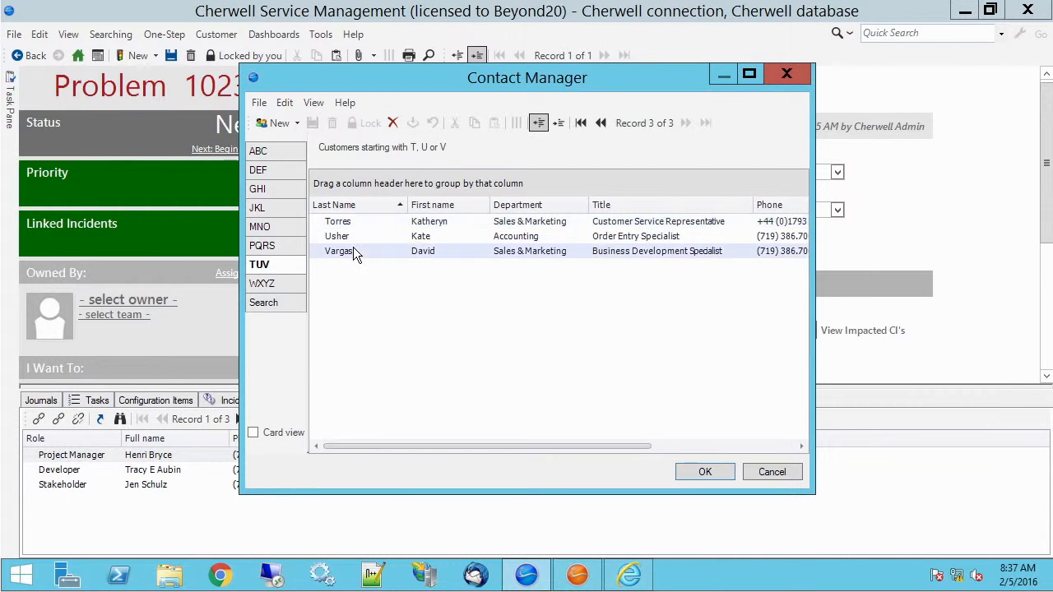
left_click(701, 473)
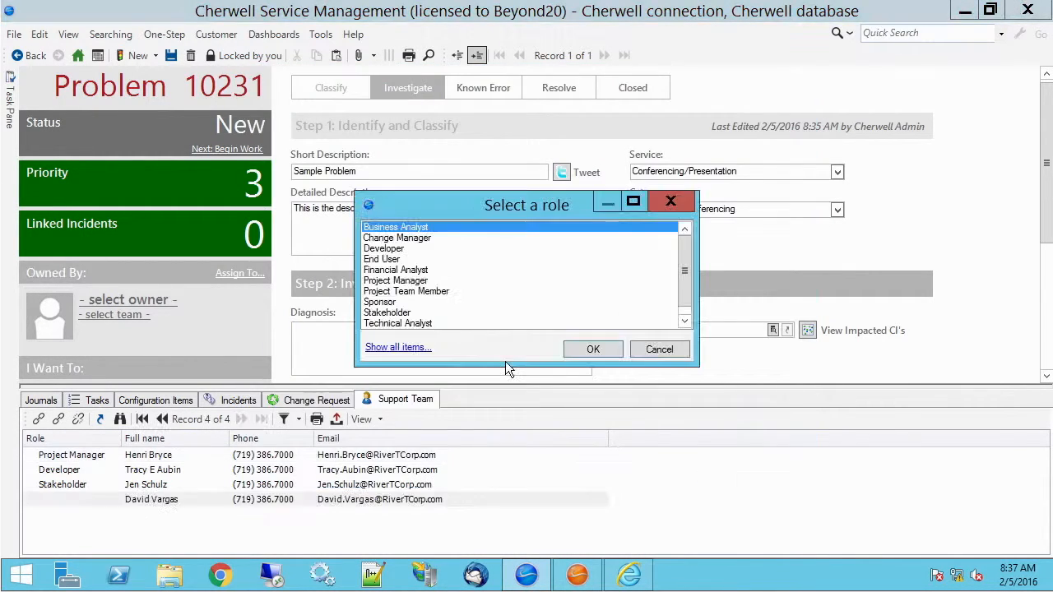
left_click(381, 248)
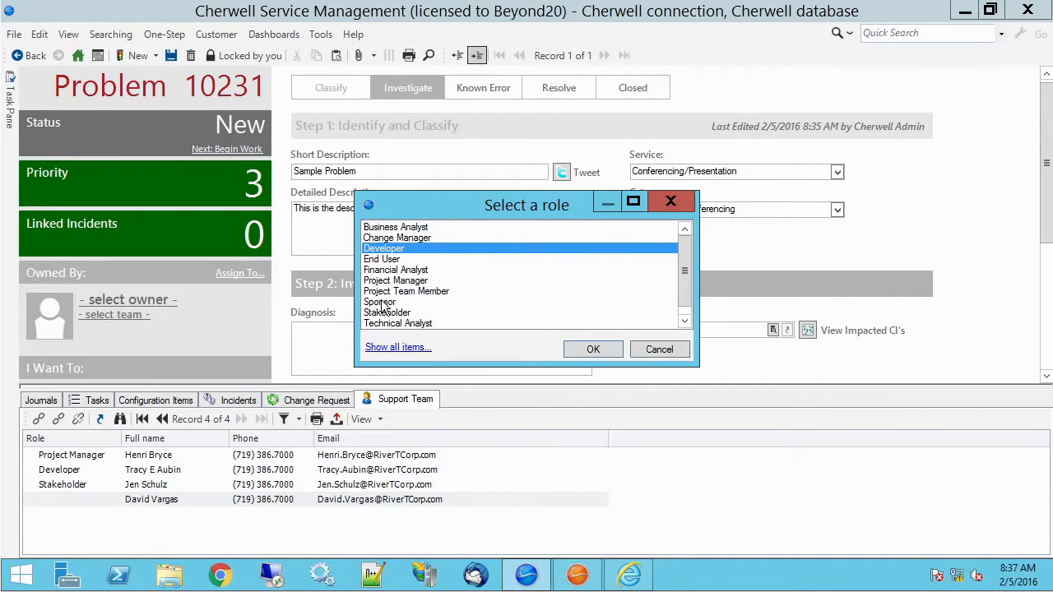
double_click(395, 227)
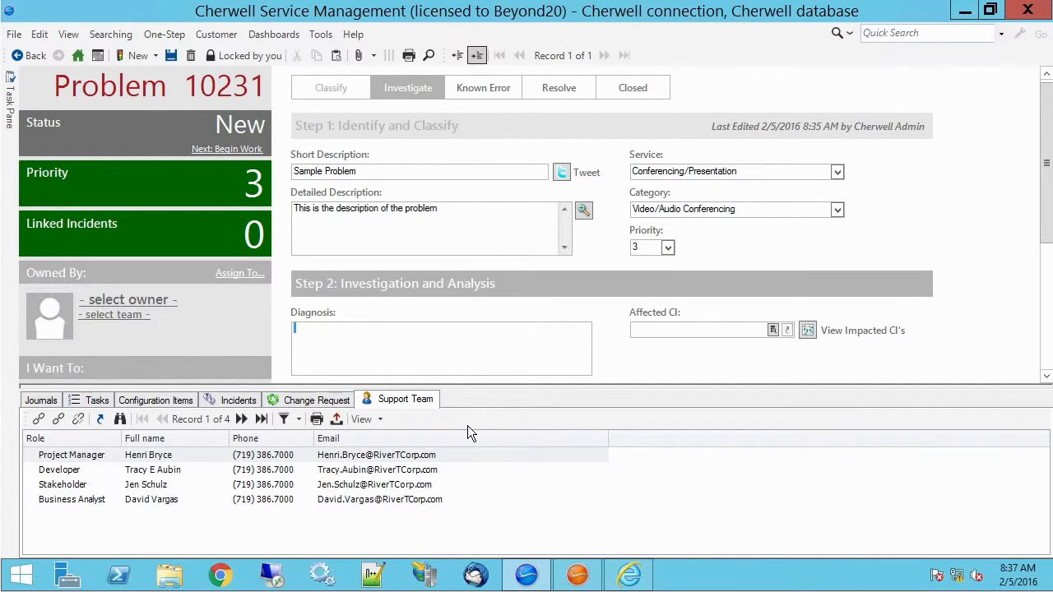
left_click(170, 55)
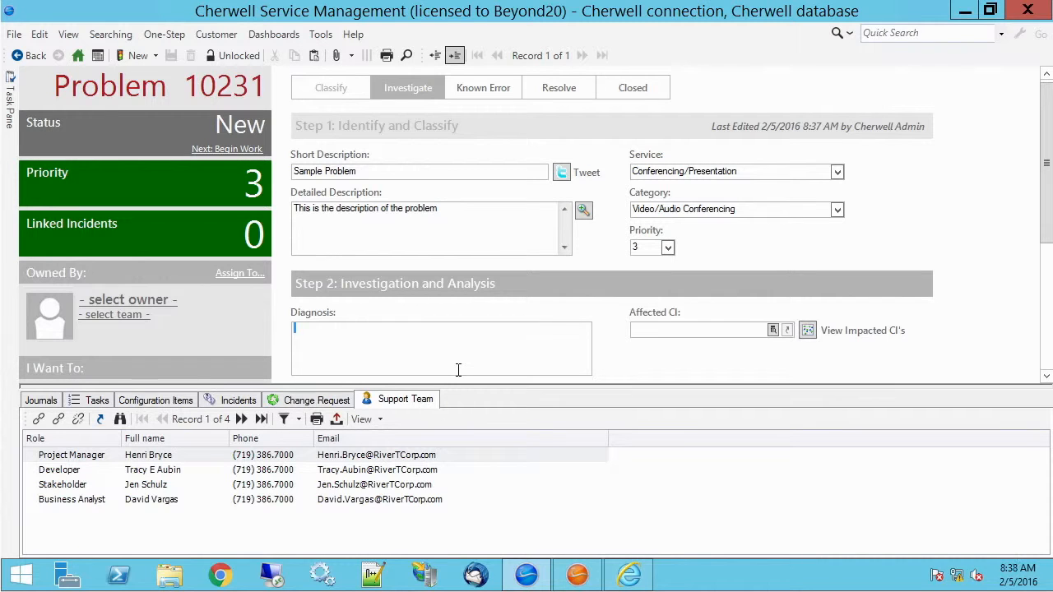
Go through the linked support team members and their roles, ending on the Project Manager.
left_click(70, 470)
left_click(71, 486)
left_click(71, 503)
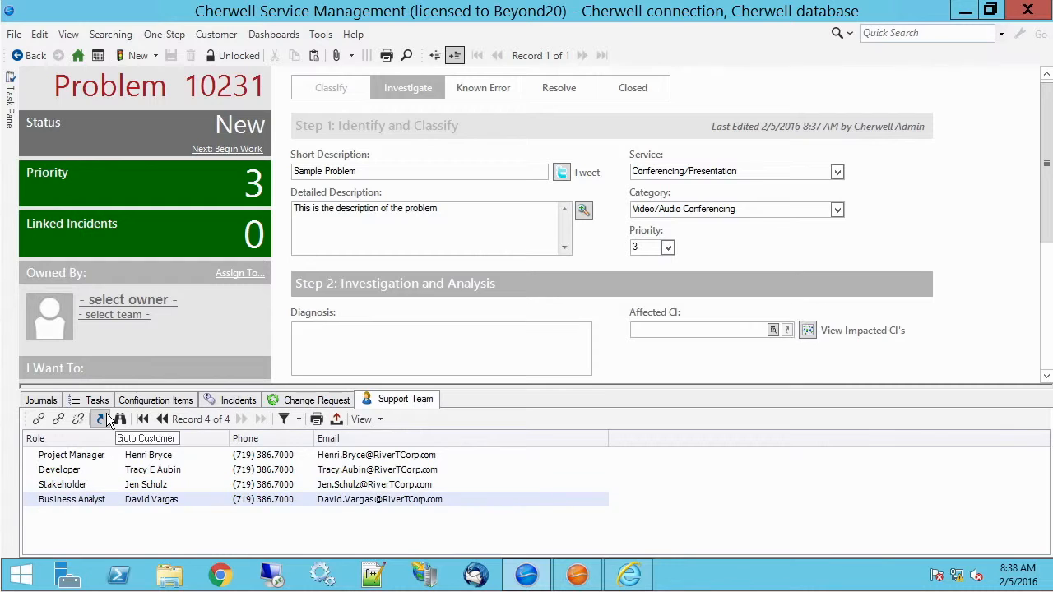
left_click(81, 457)
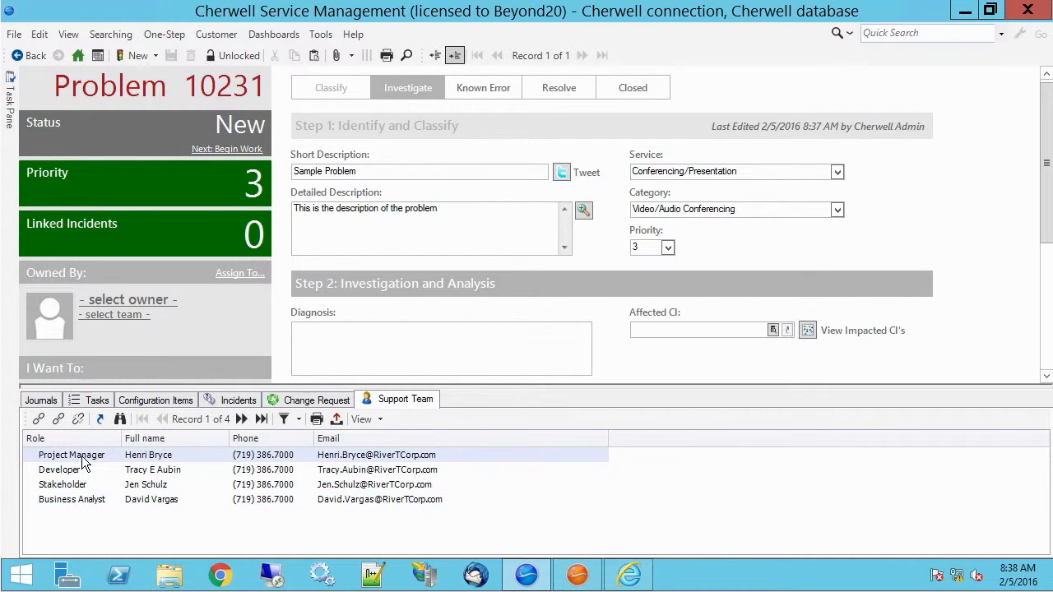